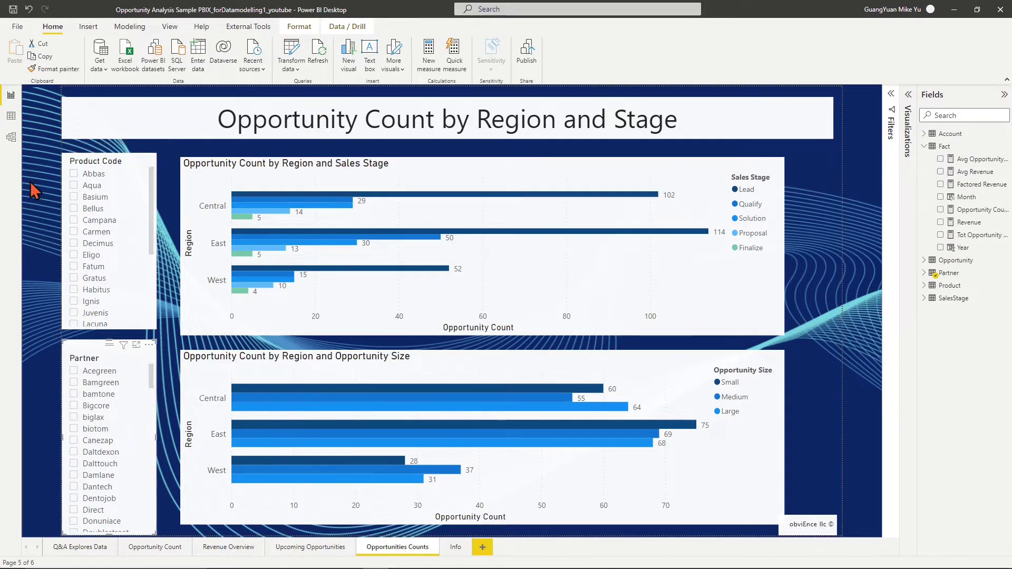
# - Check the report by selecting, then clearing, product Abbas and partner Acegreen
pyautogui.click(11, 138)
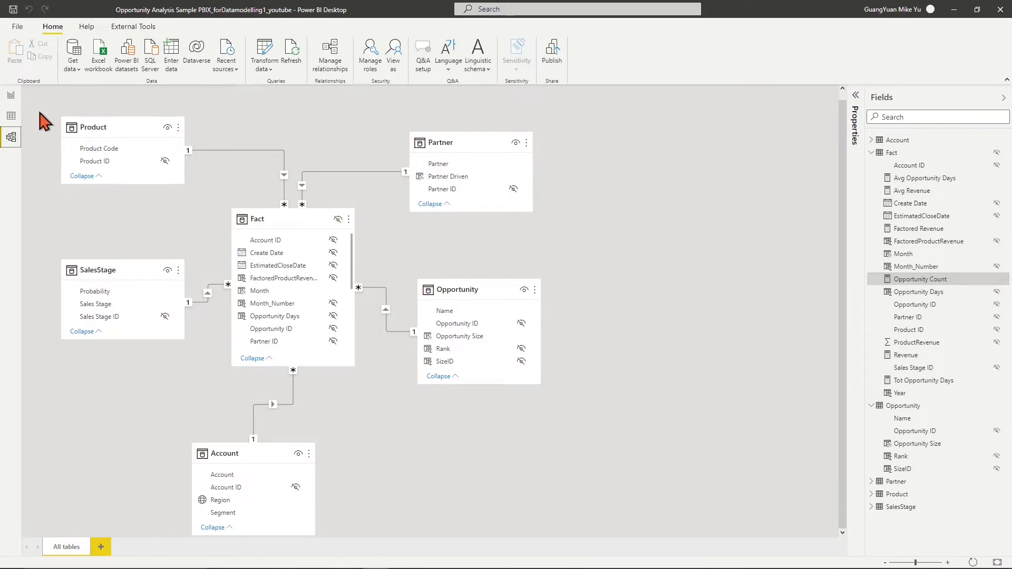
pyautogui.click(11, 97)
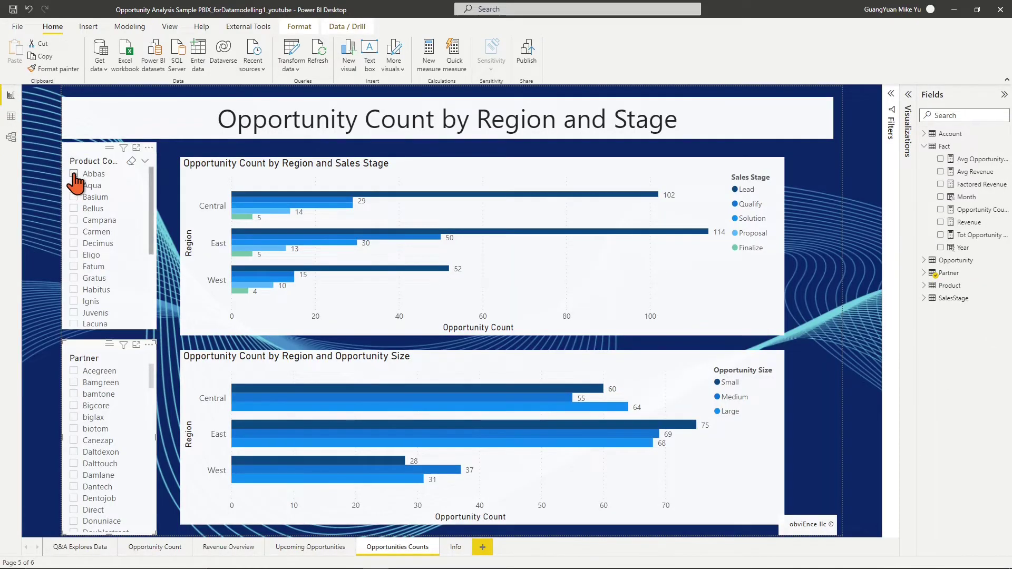
pyautogui.click(73, 176)
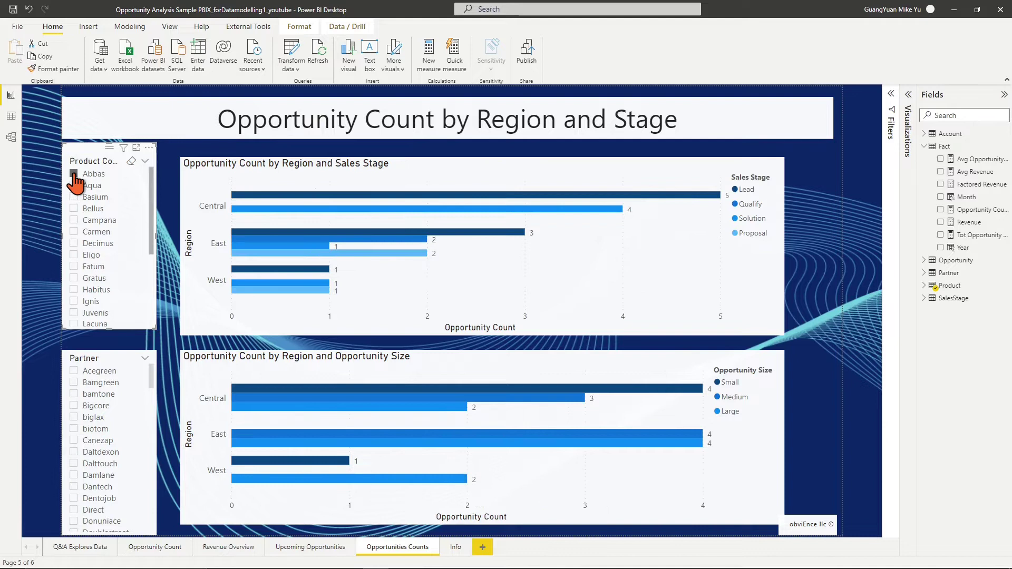
pyautogui.click(74, 372)
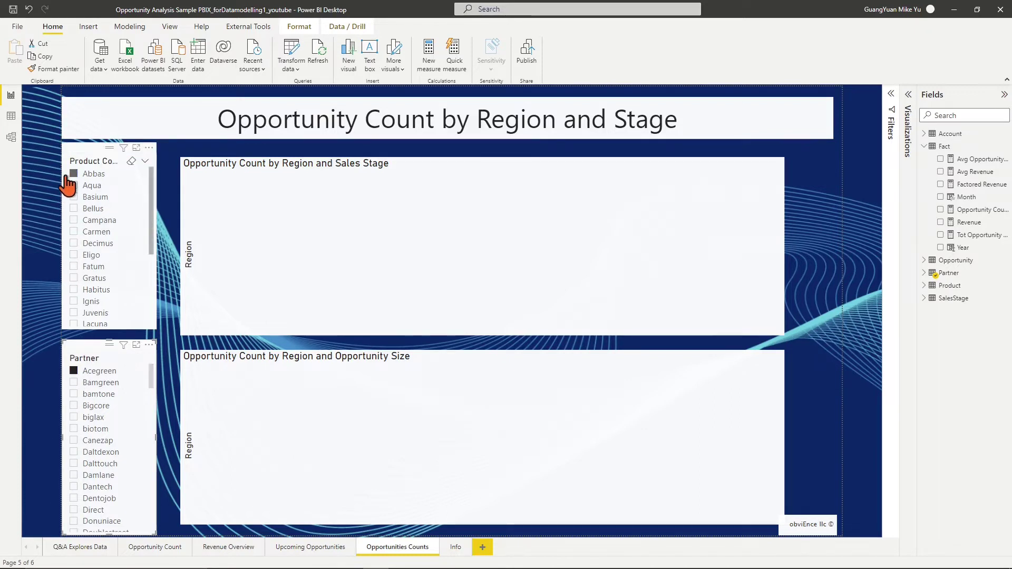
pyautogui.moveTo(77, 180)
pyautogui.click(74, 174)
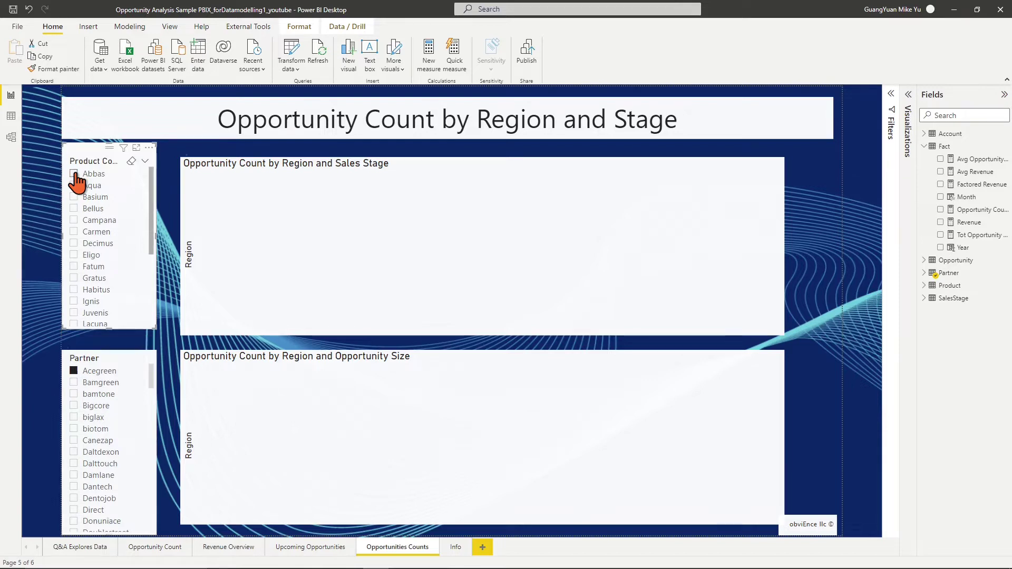
pyautogui.click(73, 371)
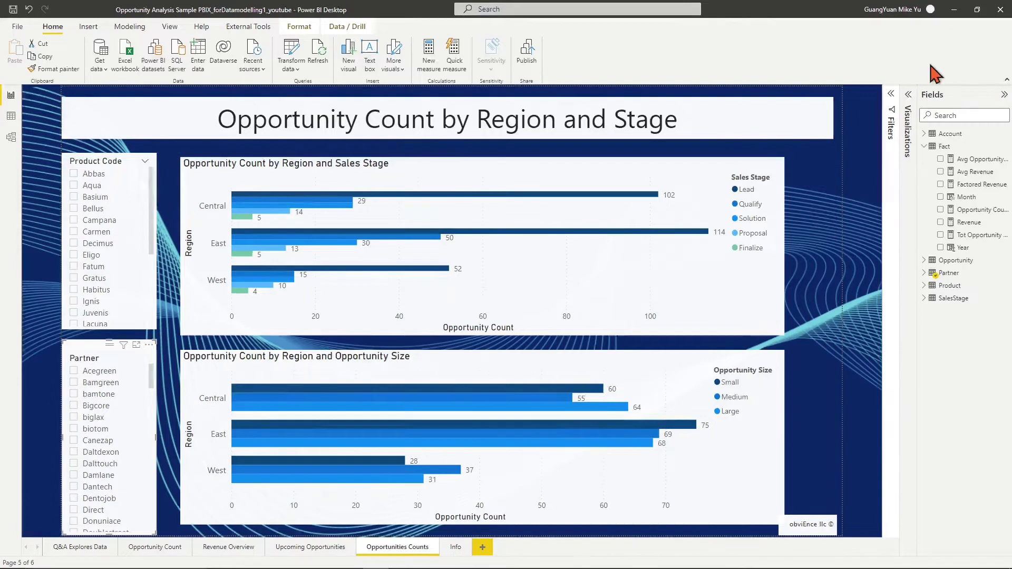
# - In Model view, set the Product–Fact relationship's cross filter direction to Both
pyautogui.click(12, 136)
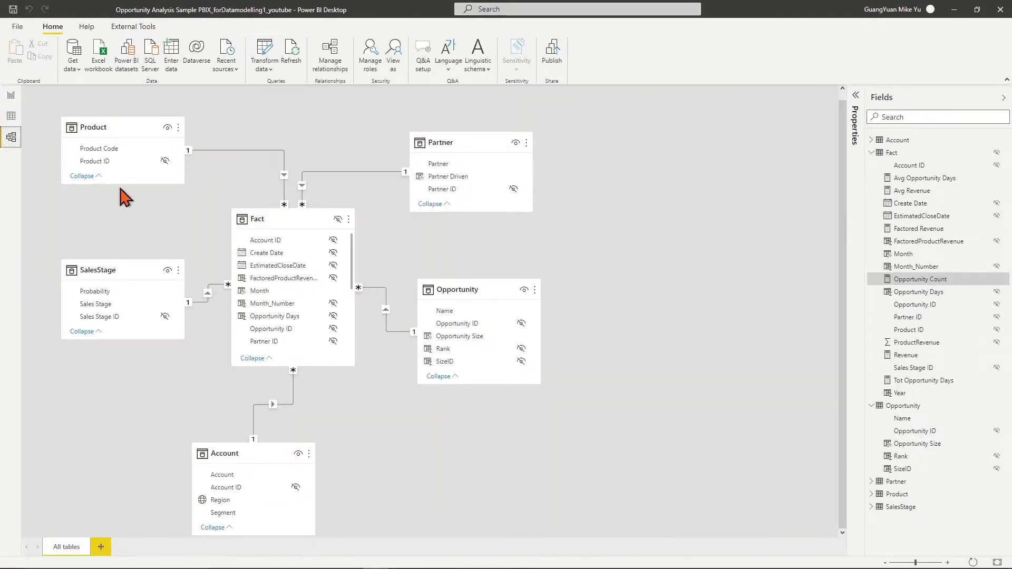
pyautogui.rightClick(254, 153)
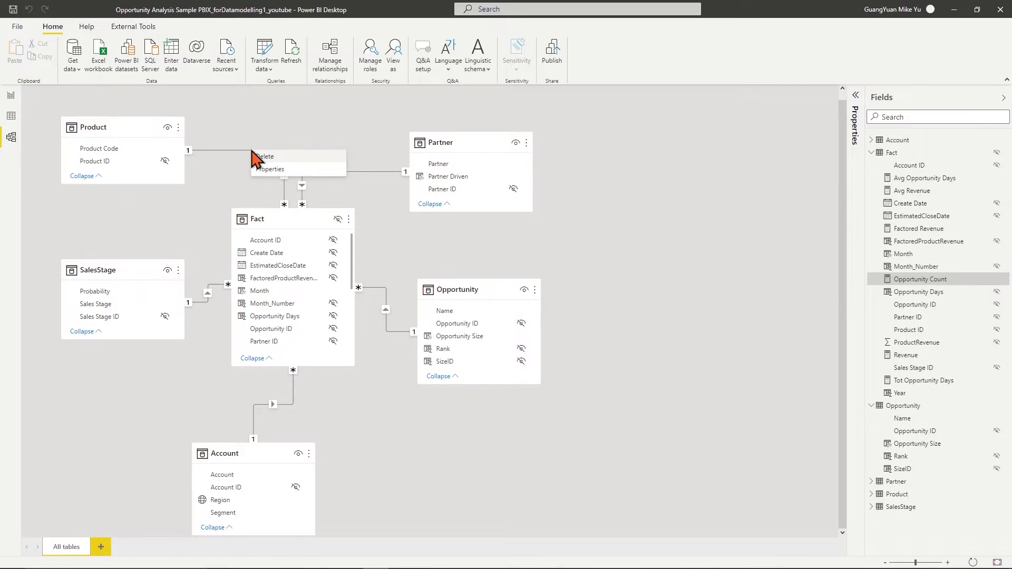
pyautogui.click(270, 170)
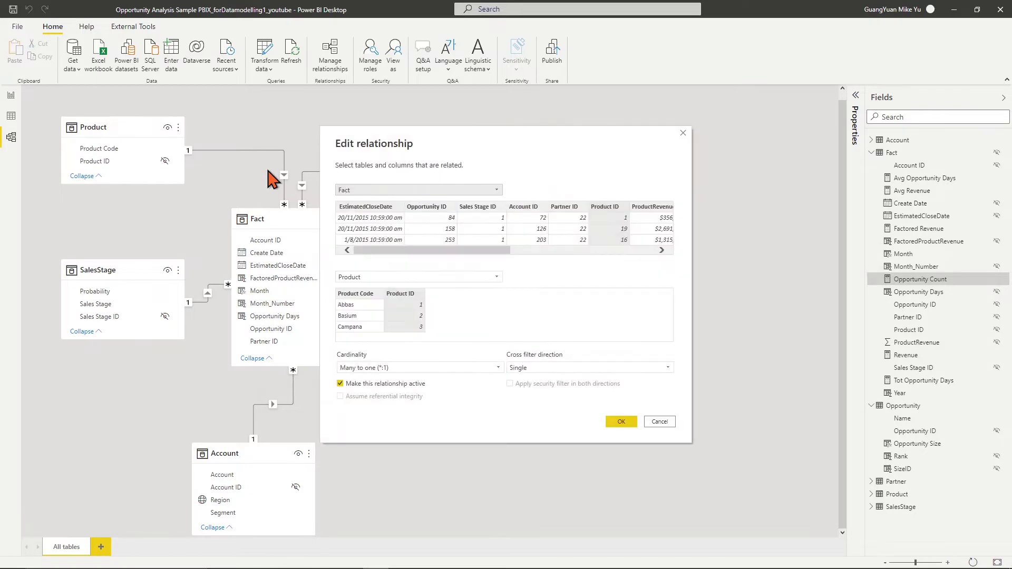
pyautogui.click(669, 372)
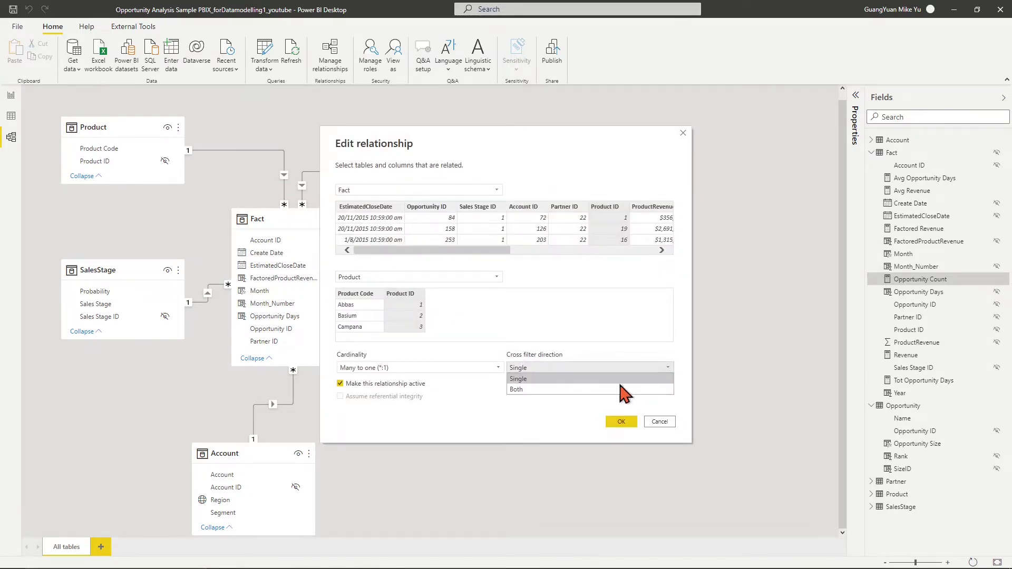
pyautogui.click(577, 391)
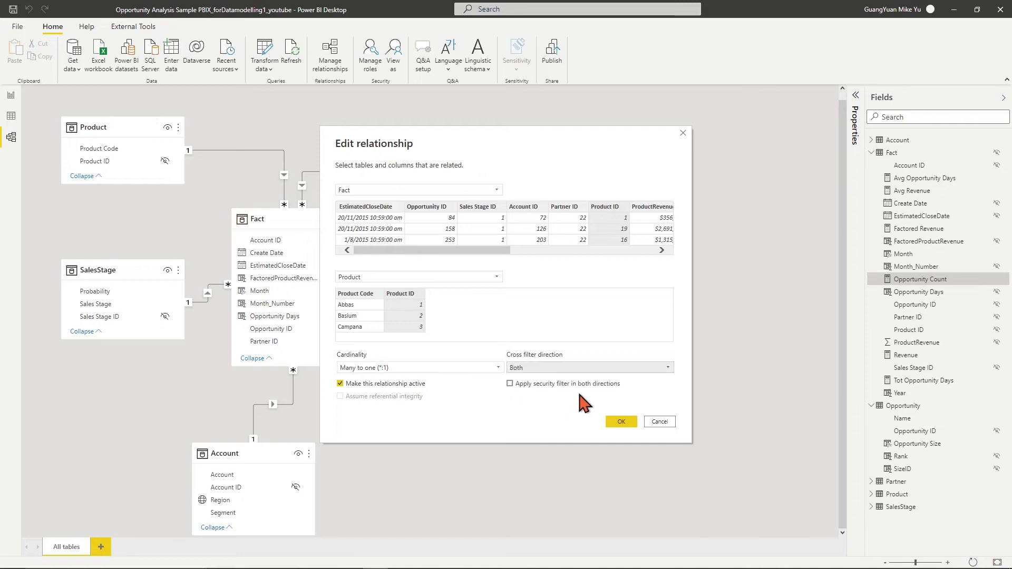
pyautogui.click(623, 427)
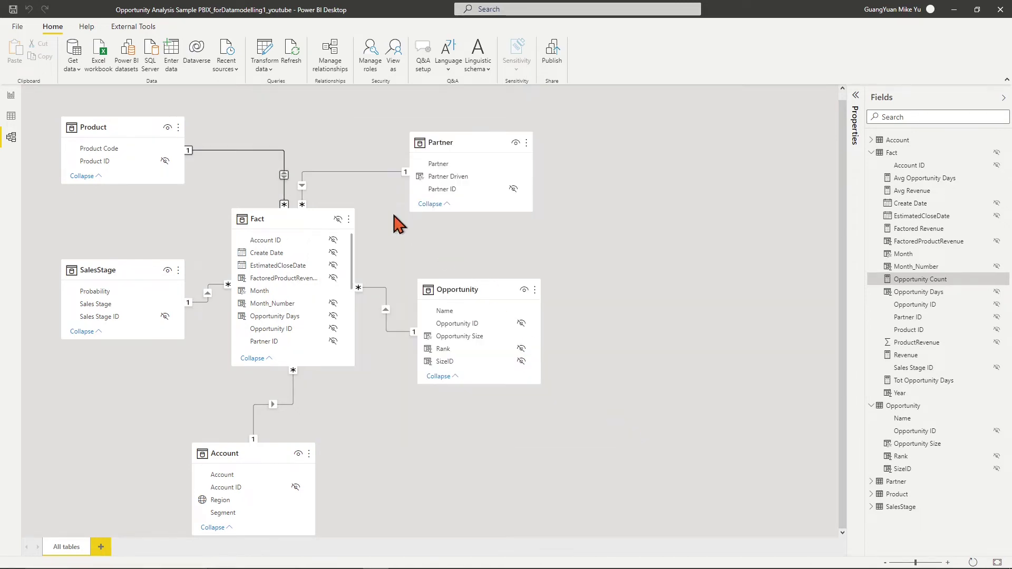
# - Set the Partner–Fact relationship's cross filter direction to Both
pyautogui.rightClick(338, 173)
pyautogui.click(356, 190)
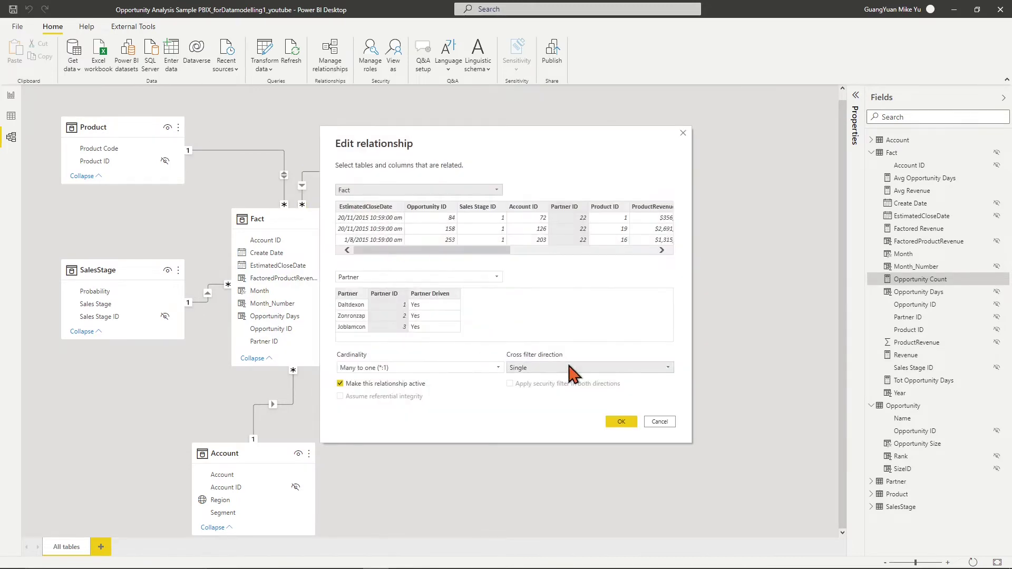
pyautogui.click(671, 372)
pyautogui.click(566, 391)
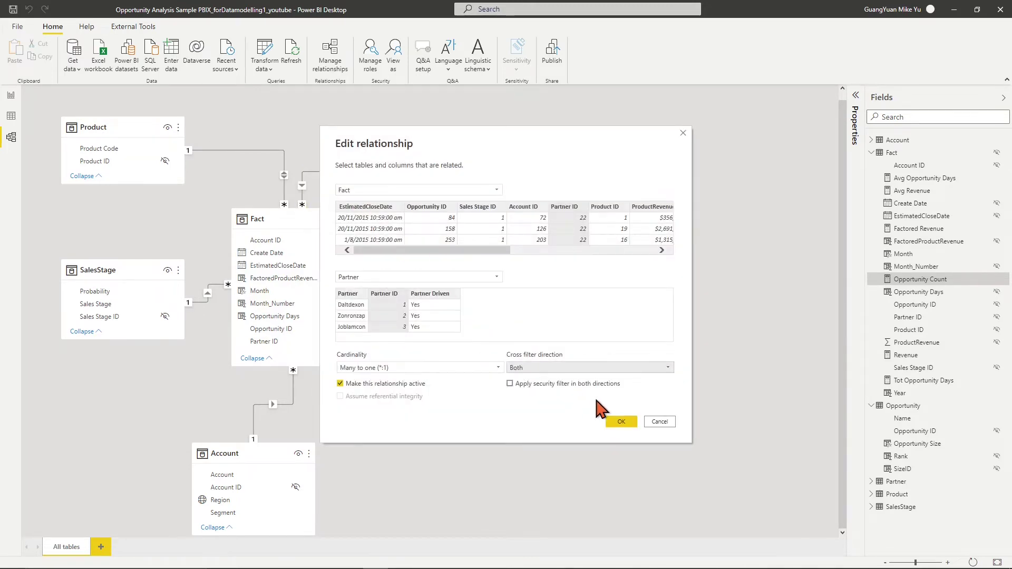
pyautogui.click(620, 423)
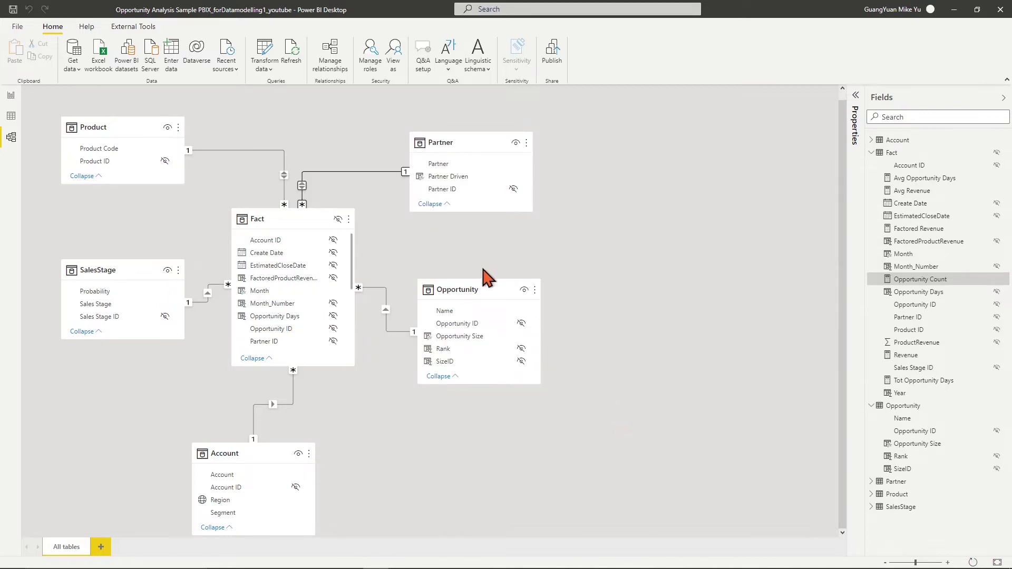
# - In Report view, select product Abbas, try partners Direct then Doublestreet, then uncheck Doublestreet
pyautogui.click(12, 96)
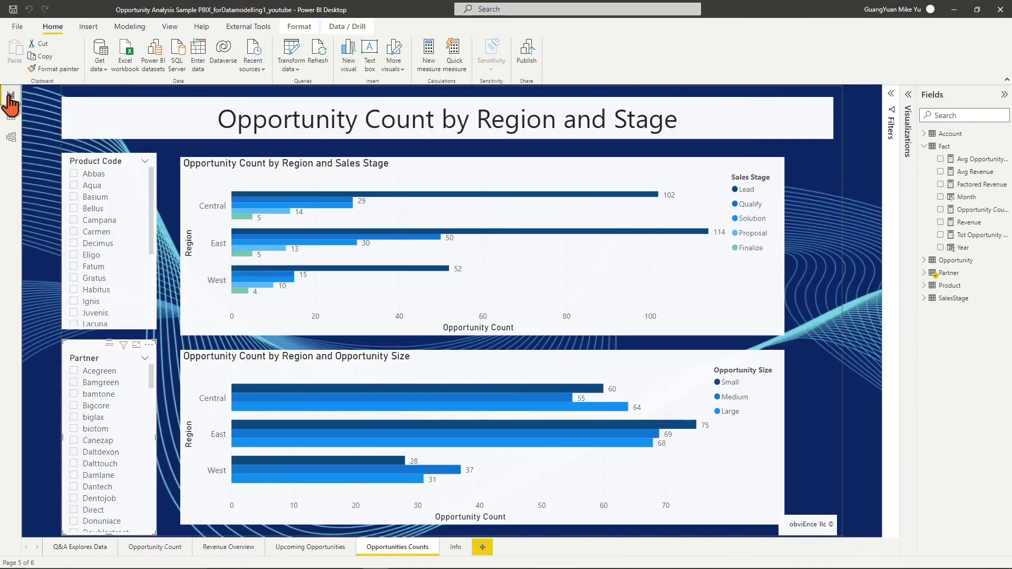
pyautogui.click(76, 175)
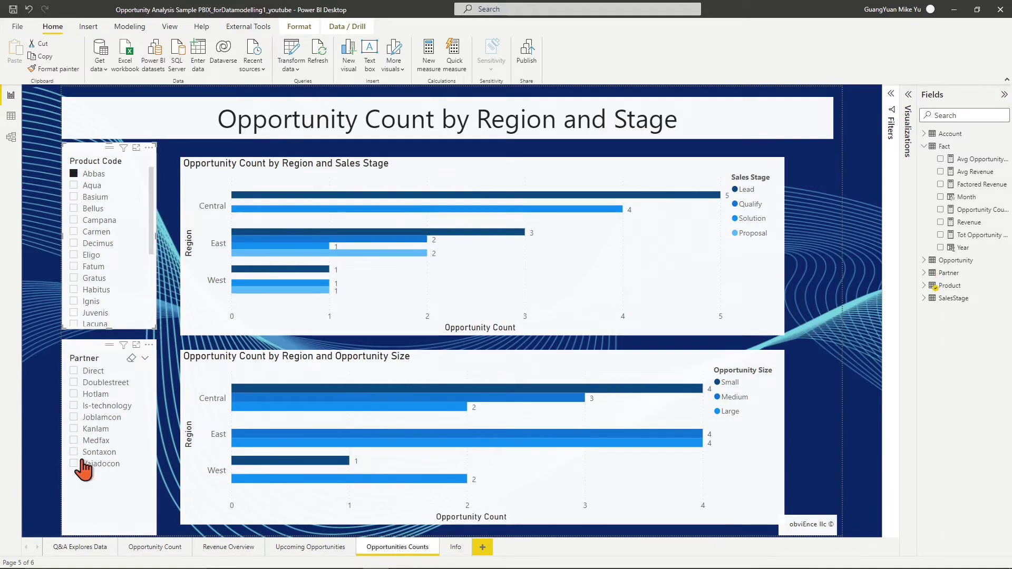
pyautogui.click(75, 372)
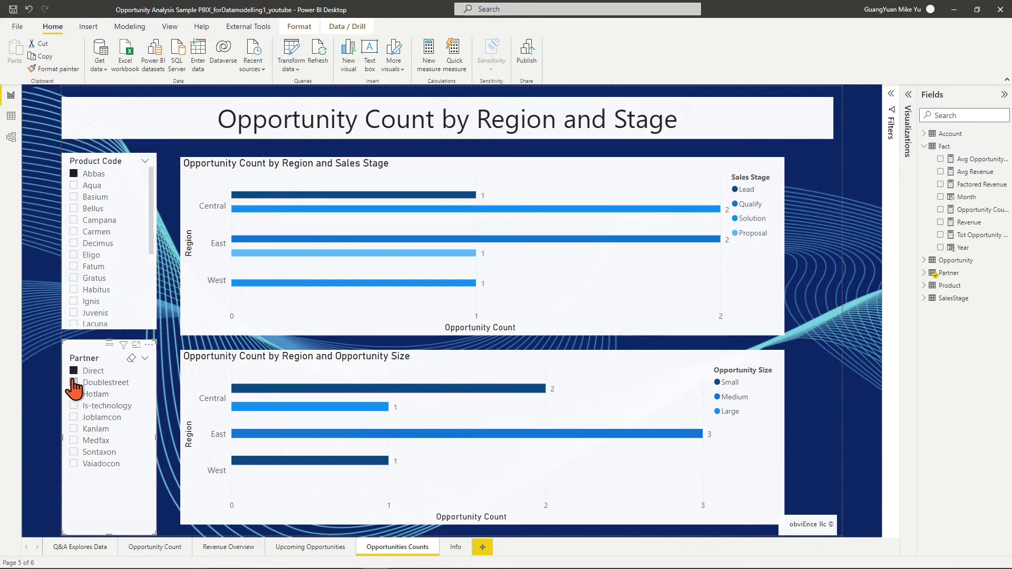
pyautogui.click(75, 384)
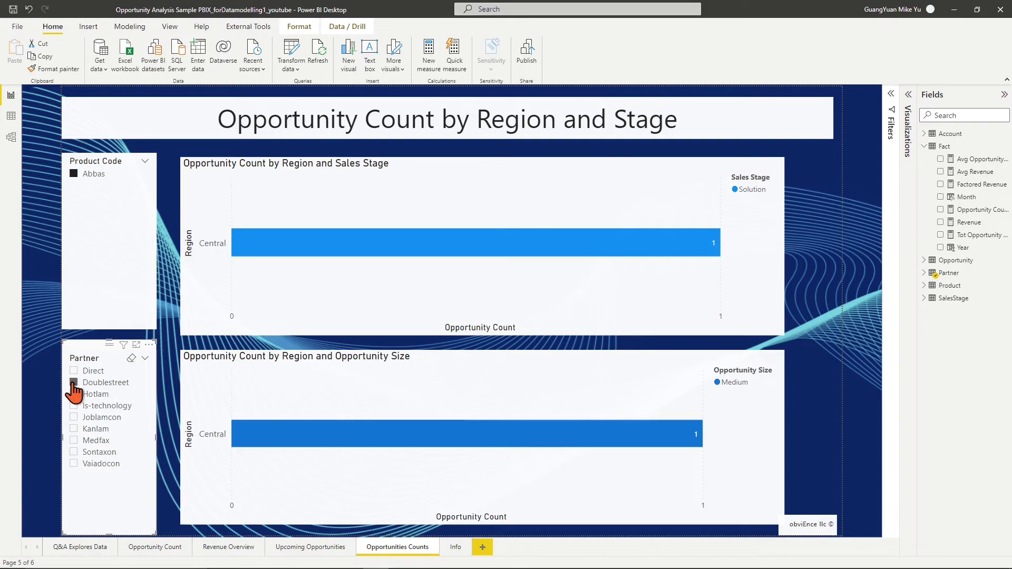
pyautogui.moveTo(74, 184)
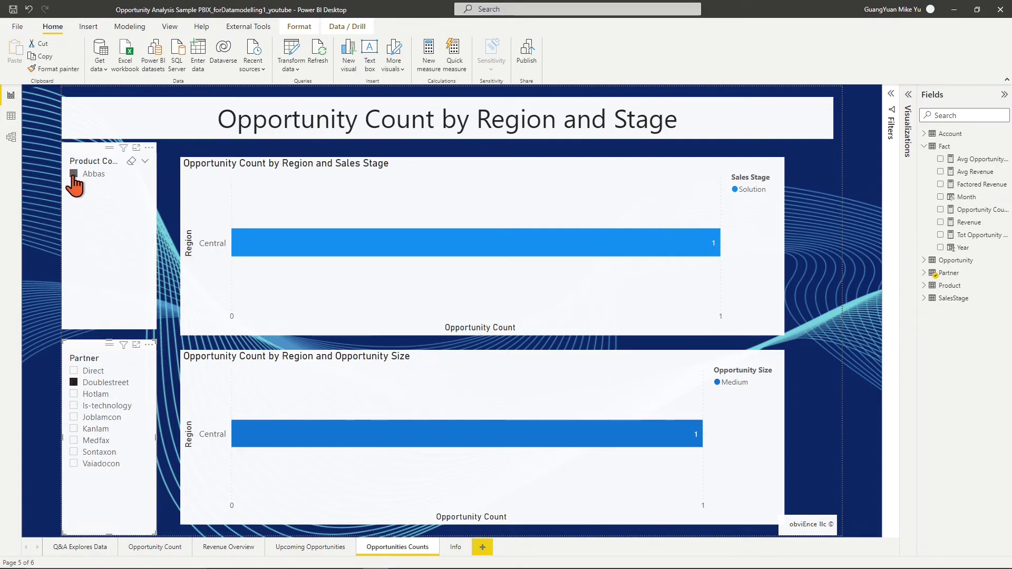
pyautogui.click(73, 383)
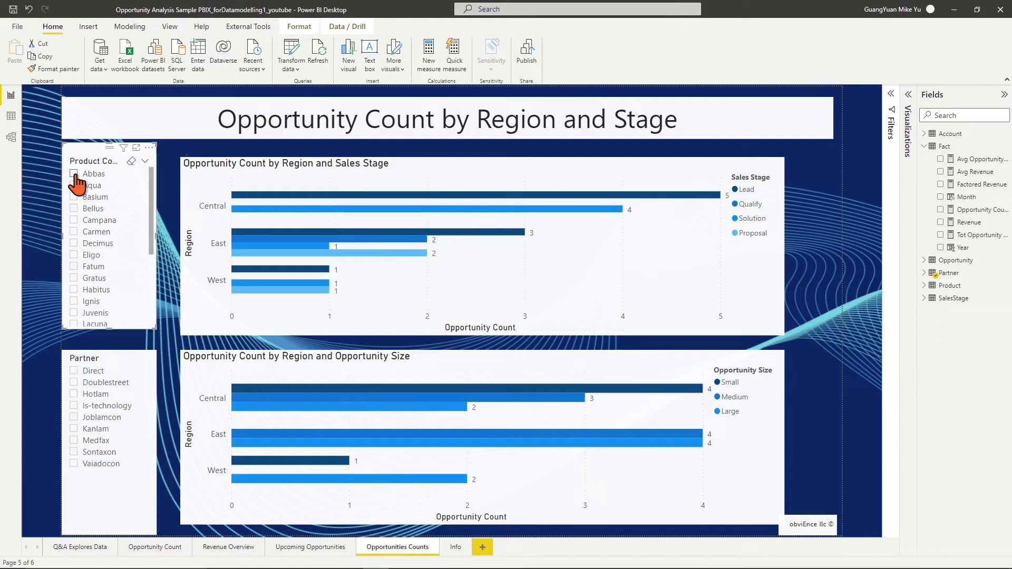
# - Uncheck Abbas in the Product Code slicer
pyautogui.click(75, 175)
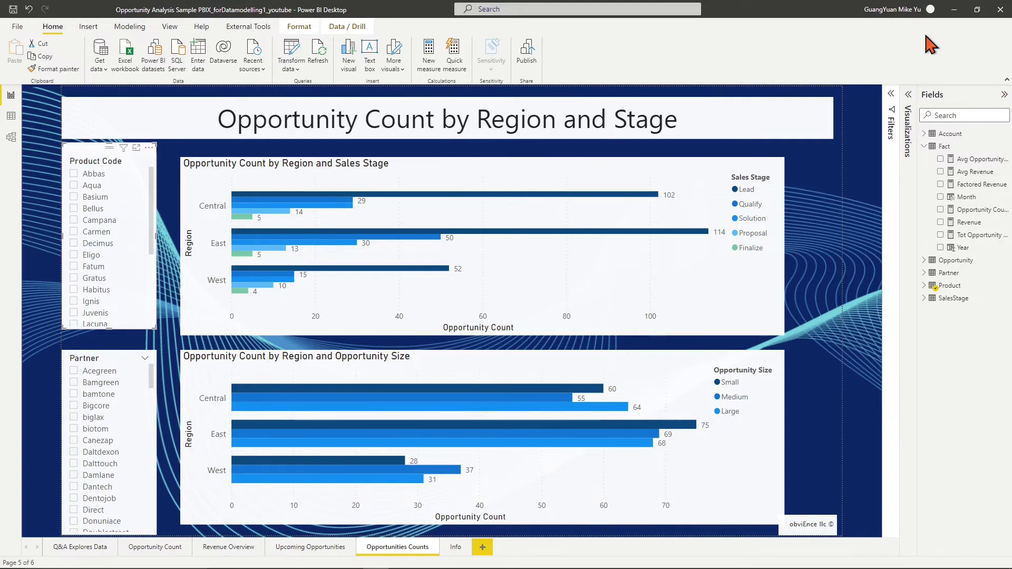
# - In Model view, set the Product–Fact relationship to Single cross-filter direction
pyautogui.click(11, 136)
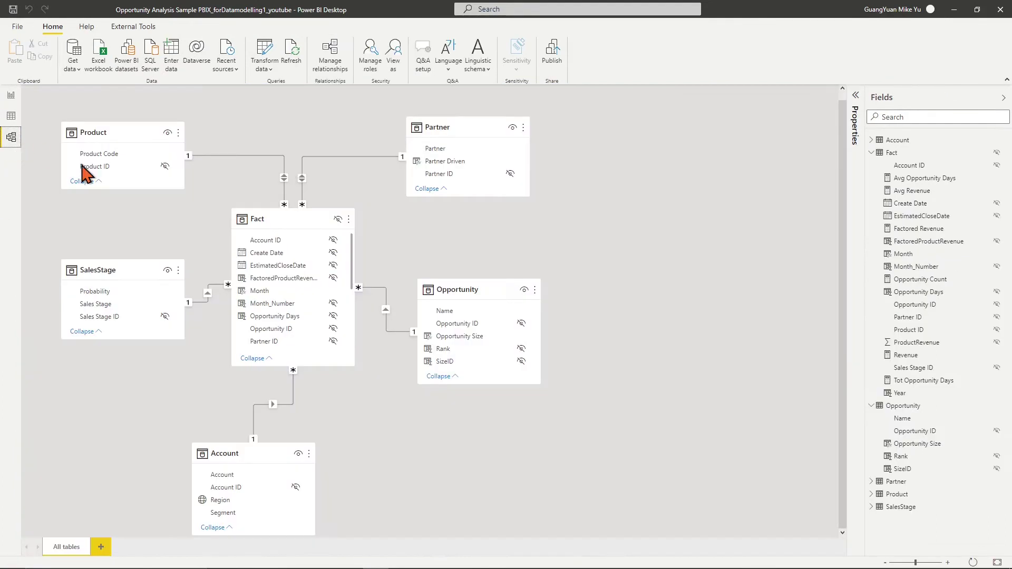
pyautogui.doubleClick(285, 168)
pyautogui.click(667, 385)
pyautogui.click(639, 374)
pyautogui.click(628, 419)
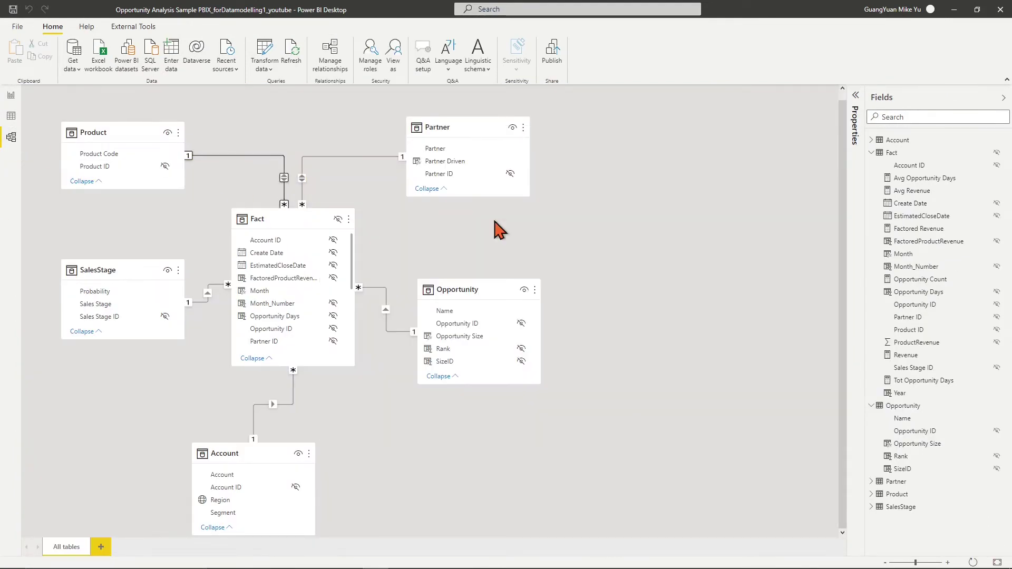
# - Set the Fact–Partner relationship to Single cross-filter direction
pyautogui.doubleClick(341, 157)
pyautogui.click(668, 368)
pyautogui.click(594, 382)
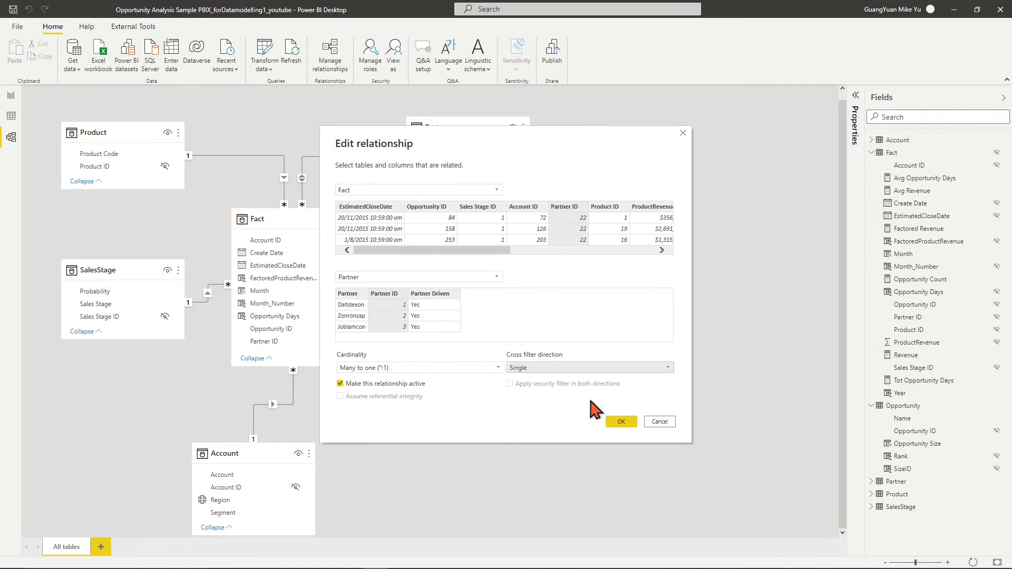
pyautogui.click(621, 421)
# - Back on the report page, uncheck Abbas in the Product Code slicer
pyautogui.click(11, 95)
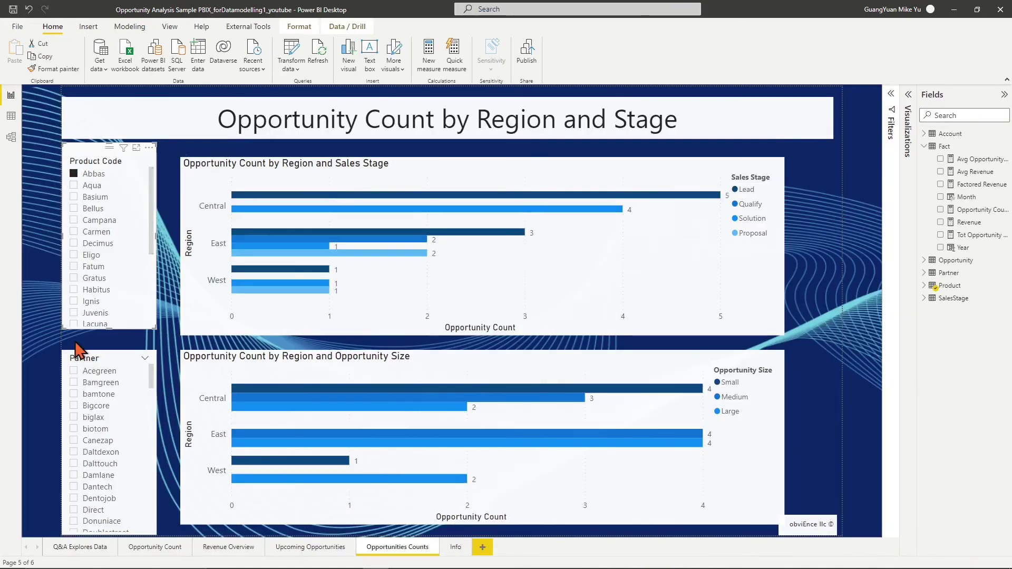
pyautogui.click(74, 174)
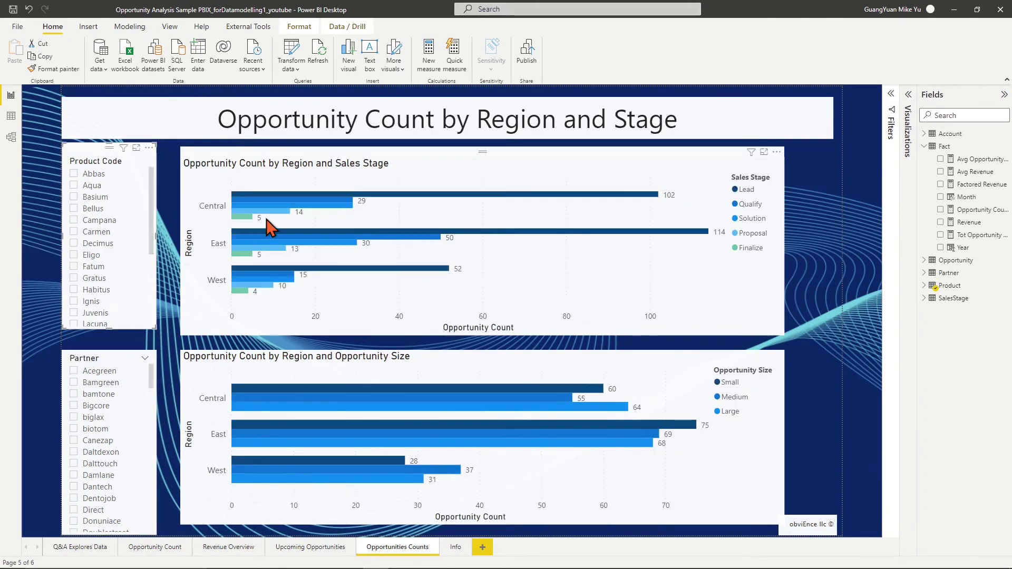
pyautogui.press('Escape')
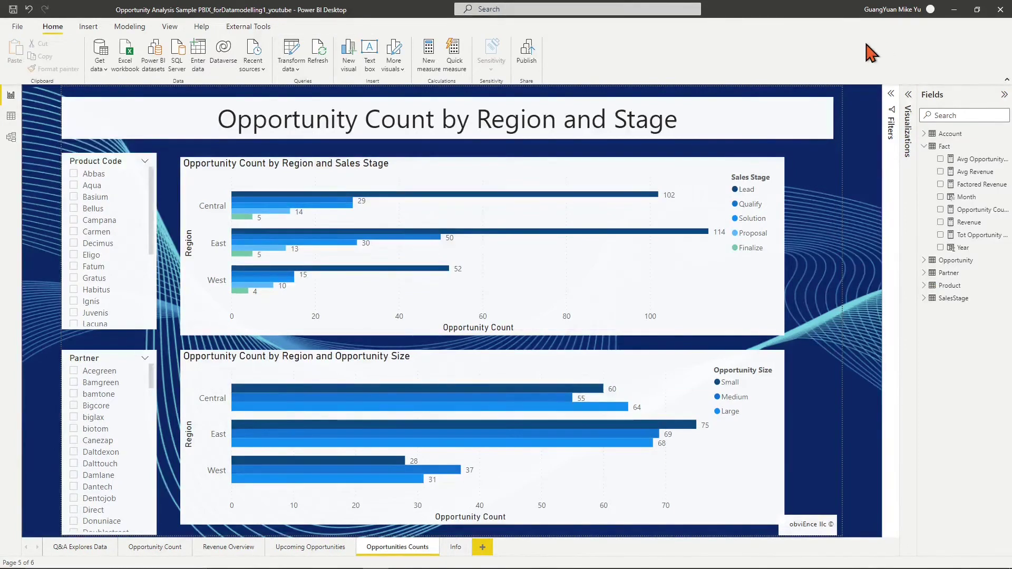
pyautogui.moveTo(109, 166)
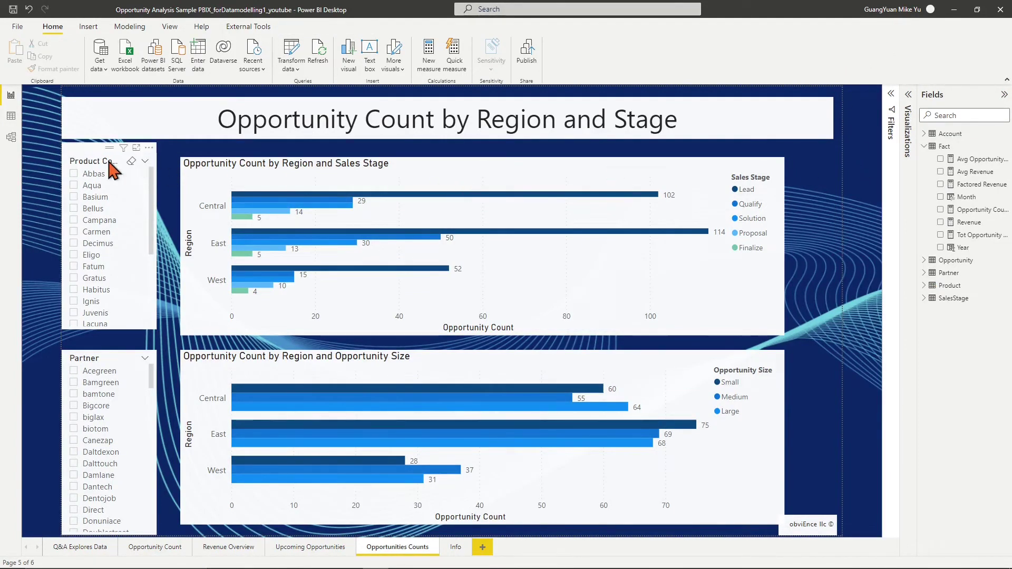
pyautogui.click(74, 161)
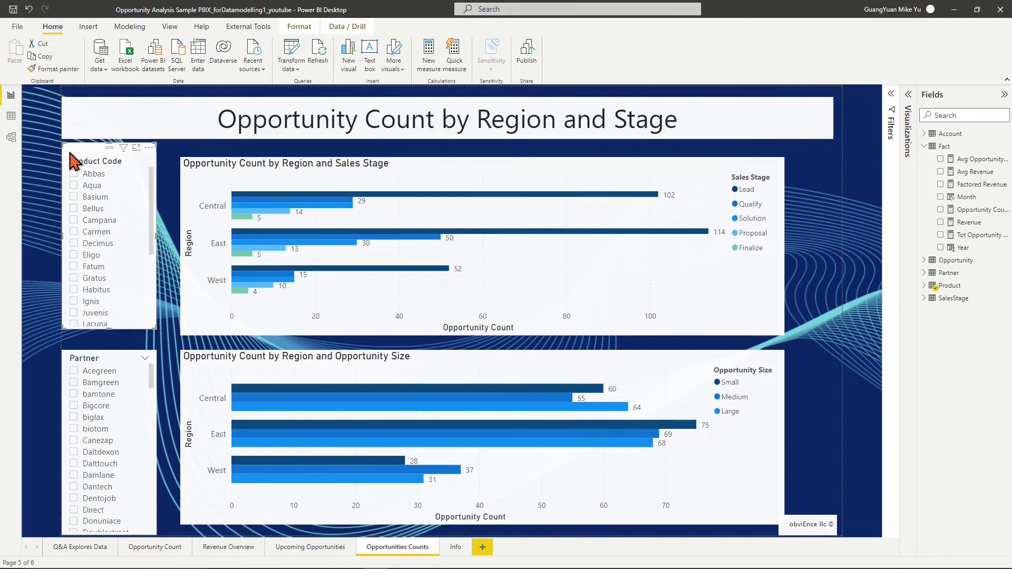
# - Add an 'Opportunity Count is not blank' visual filter to the Product Code slicer
pyautogui.click(891, 93)
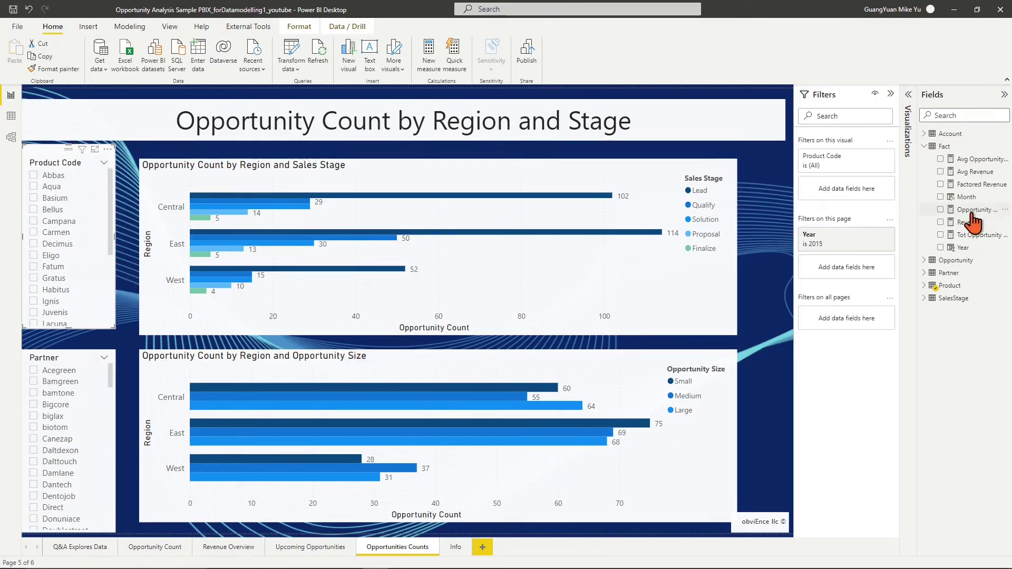
pyautogui.moveTo(971, 216); pyautogui.dragTo(854, 198)
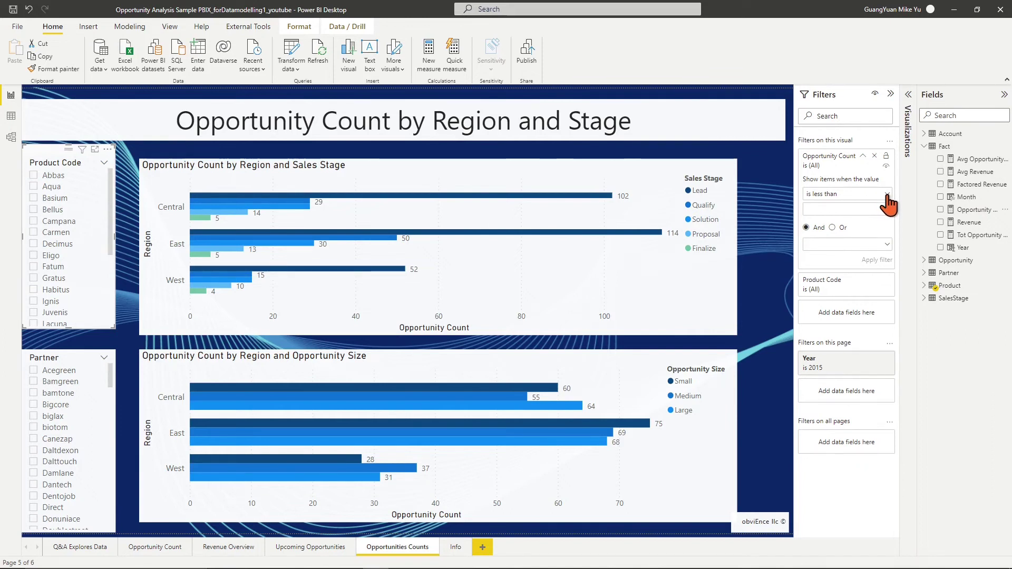
pyautogui.click(888, 194)
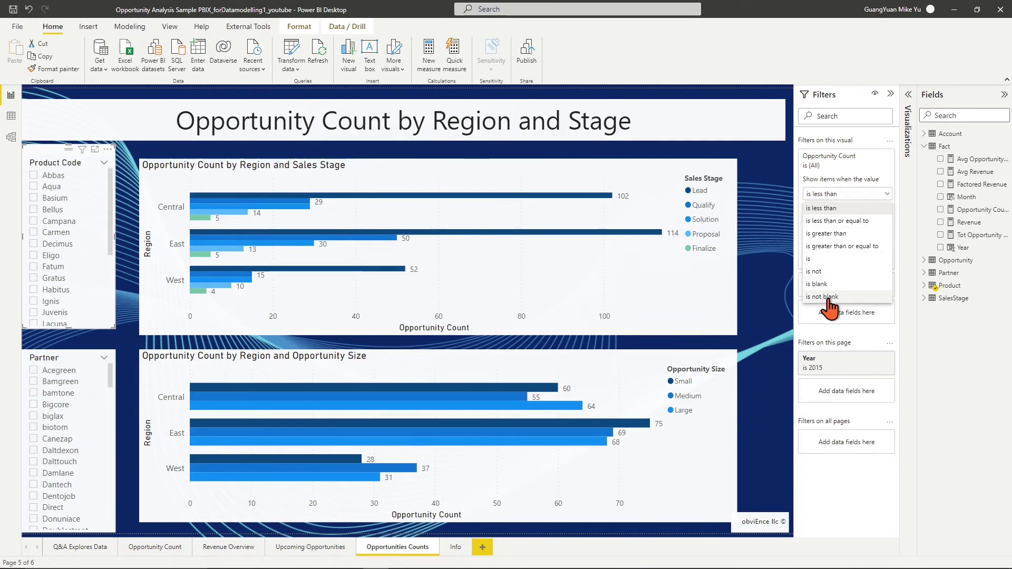
pyautogui.click(827, 297)
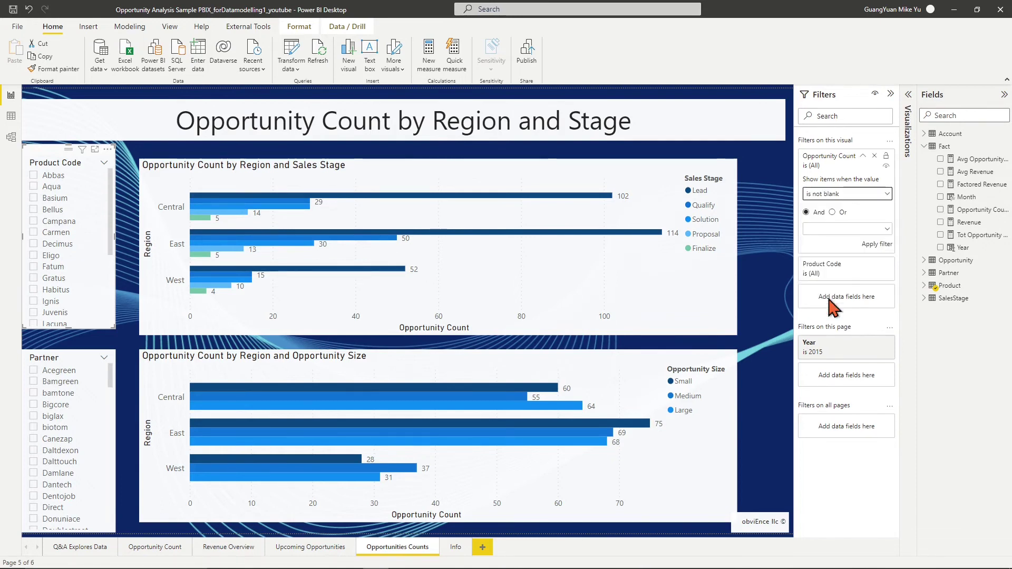
pyautogui.click(879, 246)
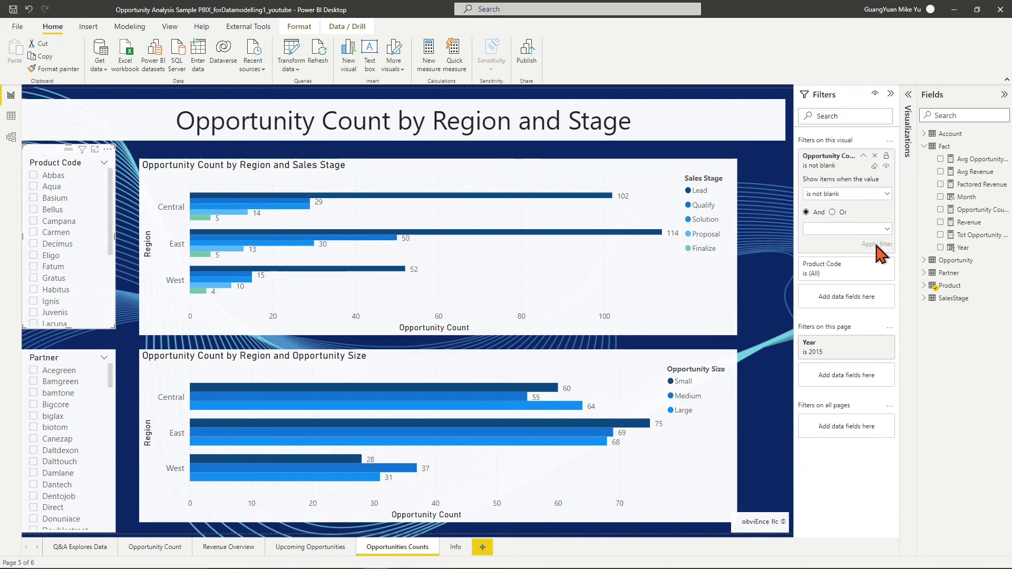
# - Add an 'Opportunity Count is not blank' visual filter to the Partner slicer
pyautogui.click(71, 361)
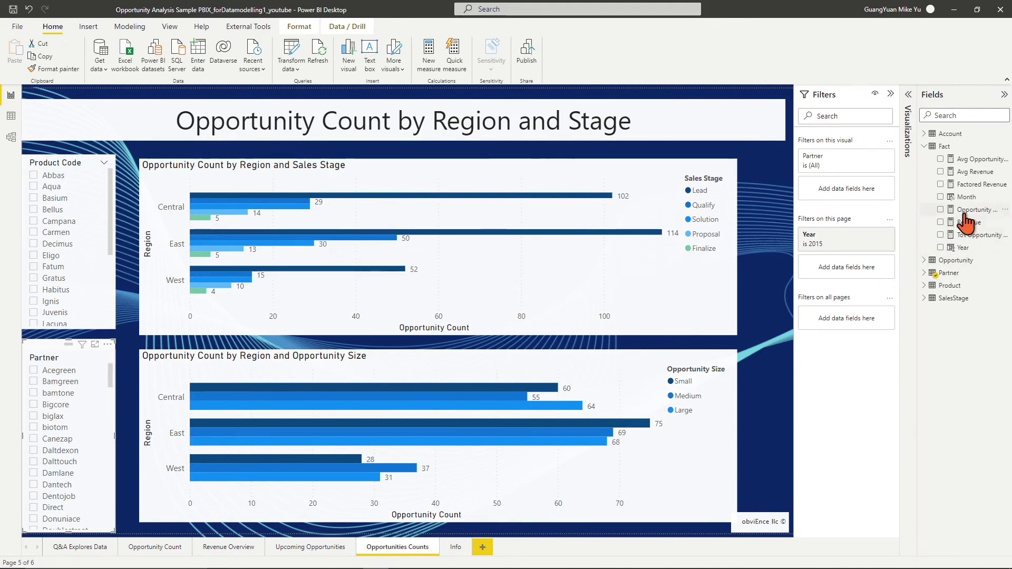
pyautogui.moveTo(965, 221); pyautogui.dragTo(847, 190)
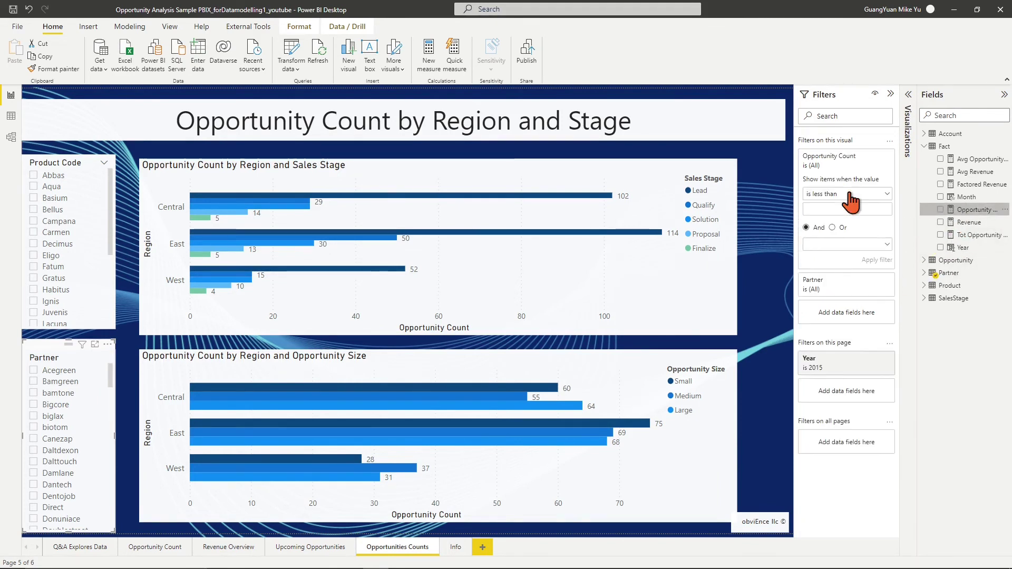
pyautogui.click(878, 194)
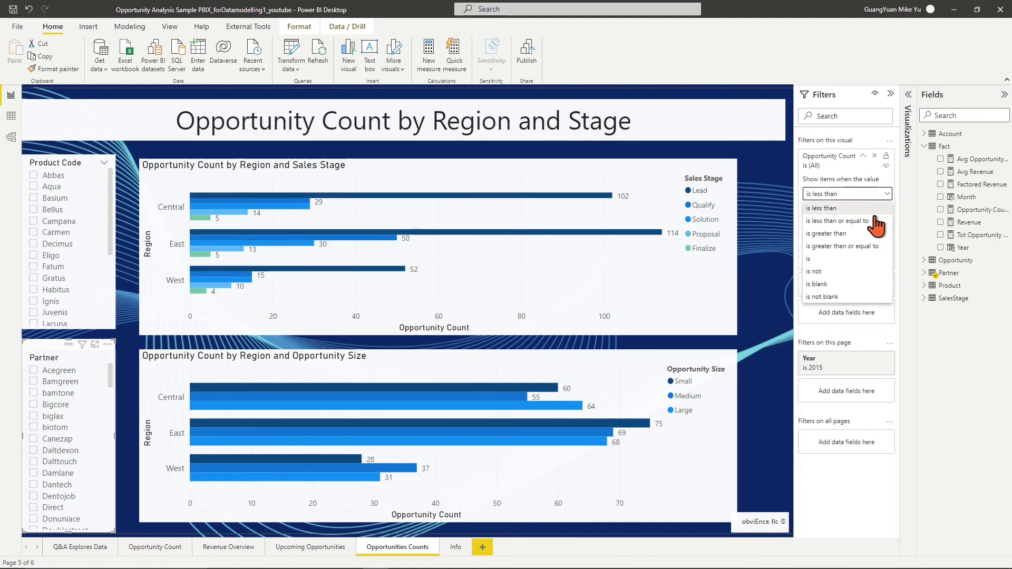
pyautogui.click(829, 296)
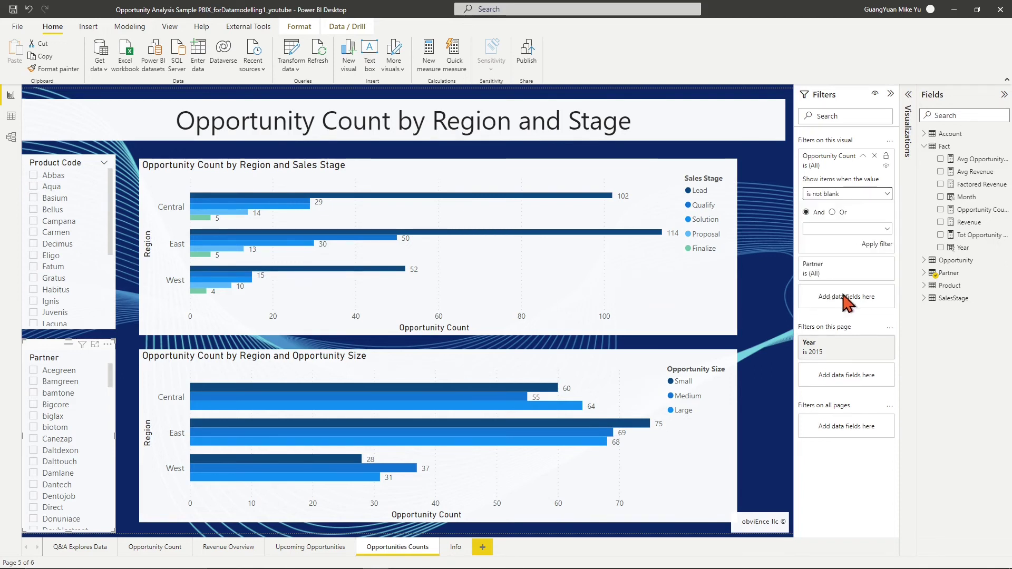
pyautogui.click(876, 246)
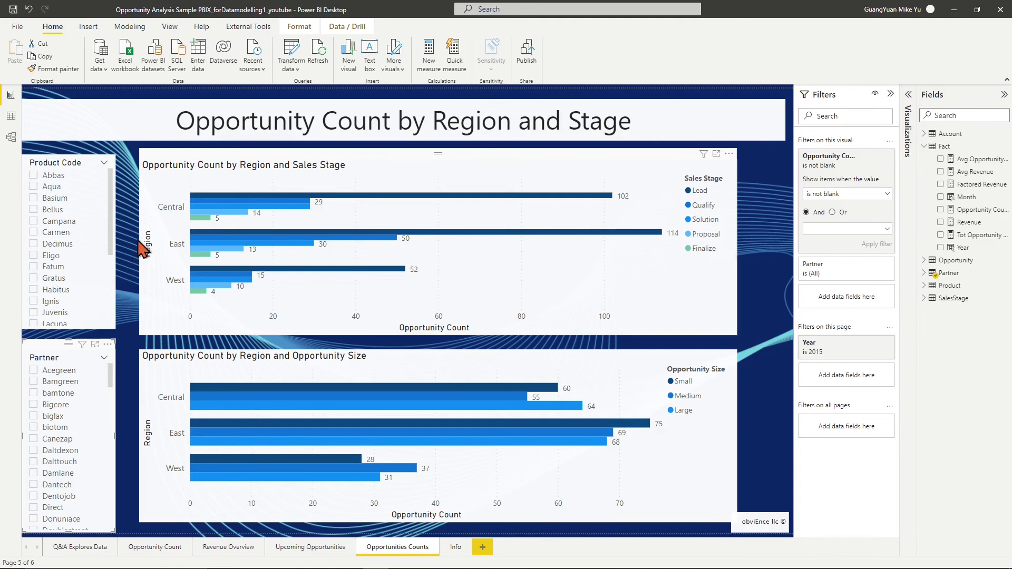
pyautogui.click(33, 174)
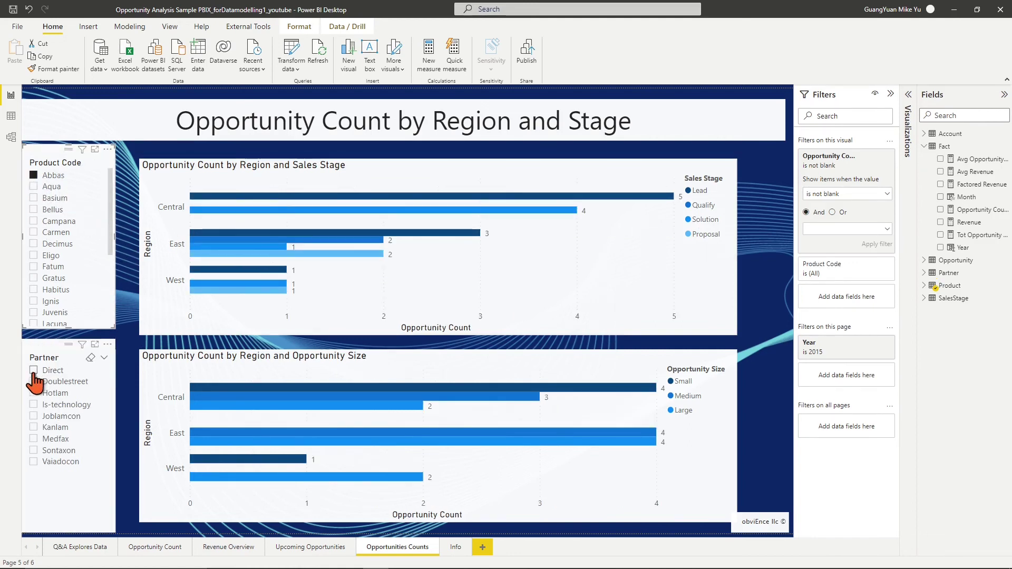
pyautogui.click(34, 372)
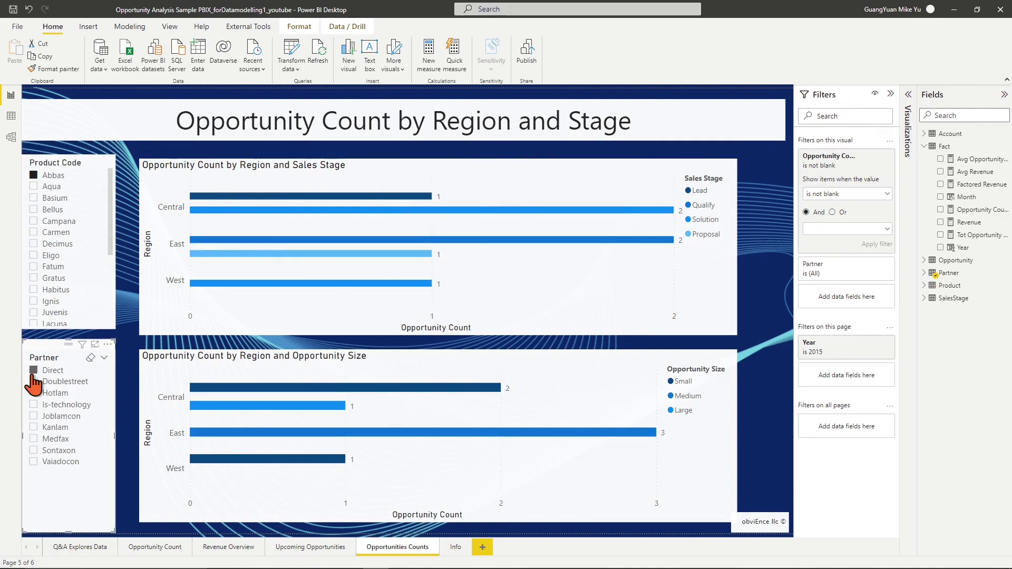
pyautogui.click(33, 370)
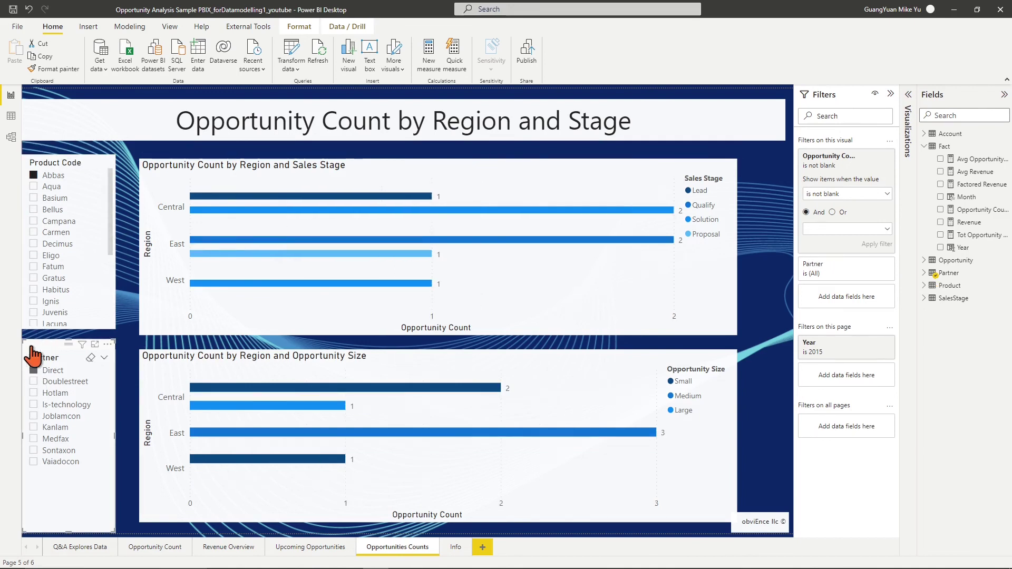
pyautogui.click(33, 175)
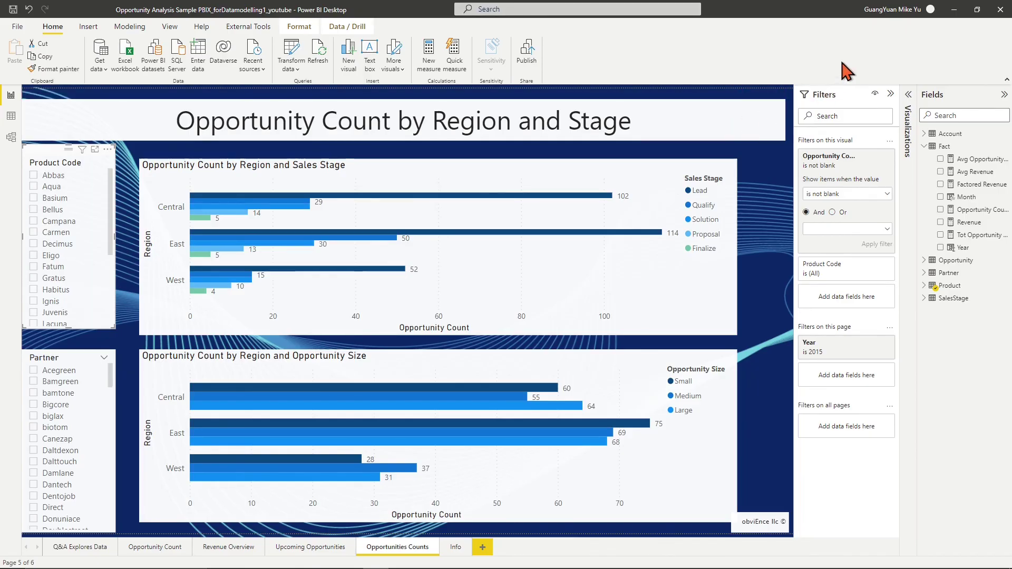